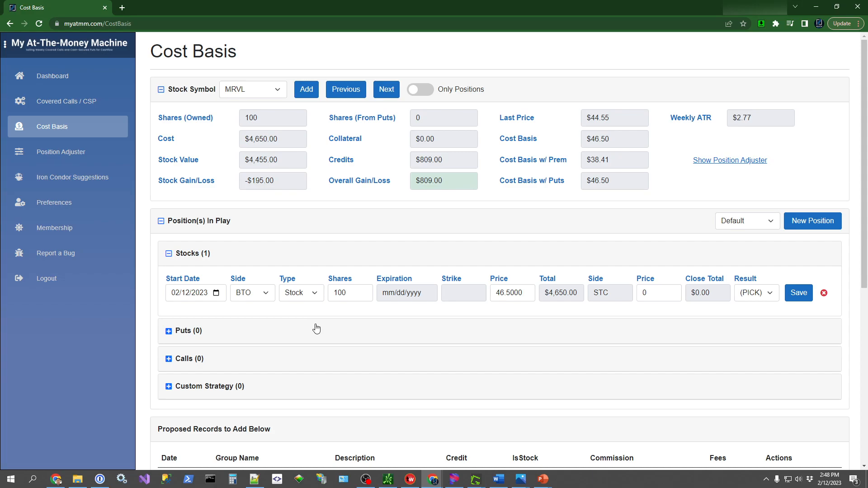
# Step: Expand the Puts and Calls sections of the MRVL positions in play
pyautogui.click(315, 330)
pyautogui.click(314, 381)
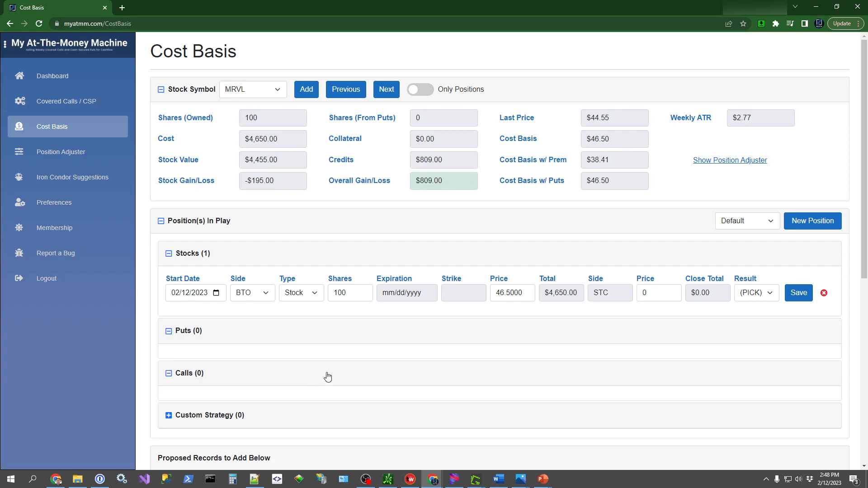
pyautogui.scroll(-1, 382, 365)
pyautogui.scroll(1, 381, 335)
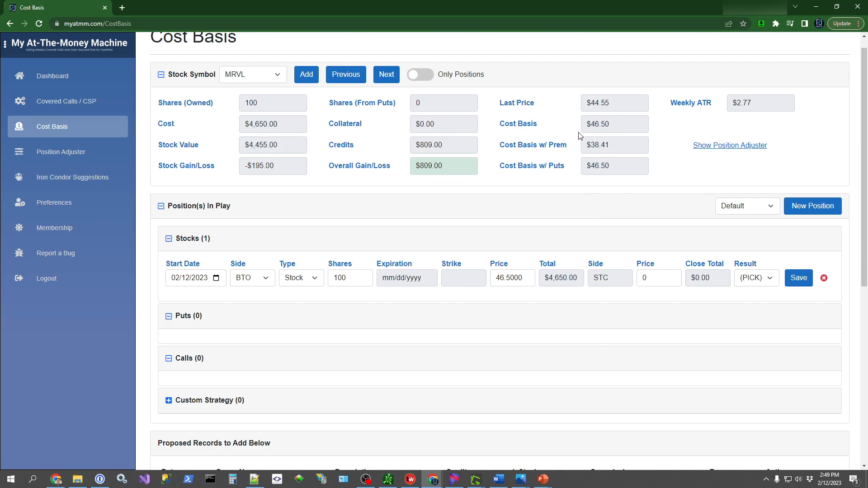
# Step: Examine MRVL's cost basis, cost basis with premium, overall gain/loss and cost basis with puts in the summary
pyautogui.moveTo(587, 123); pyautogui.dragTo(623, 123)
pyautogui.click(614, 130)
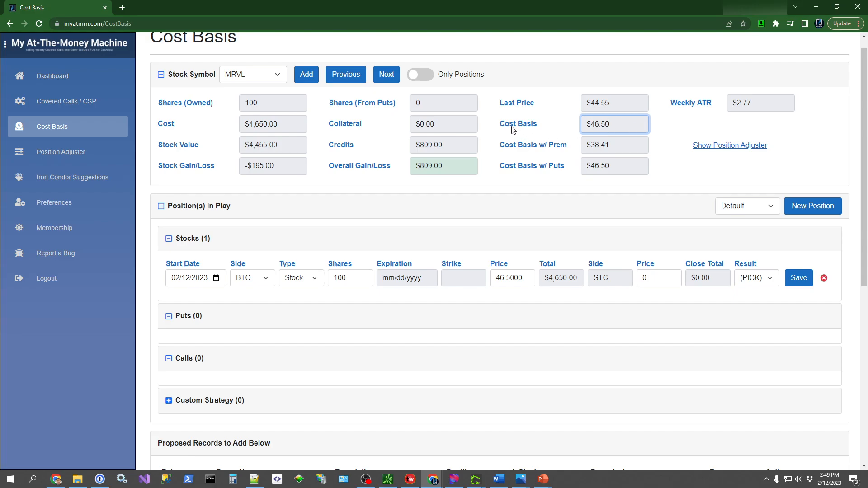
pyautogui.moveTo(506, 127); pyautogui.dragTo(546, 124)
pyautogui.click(546, 124)
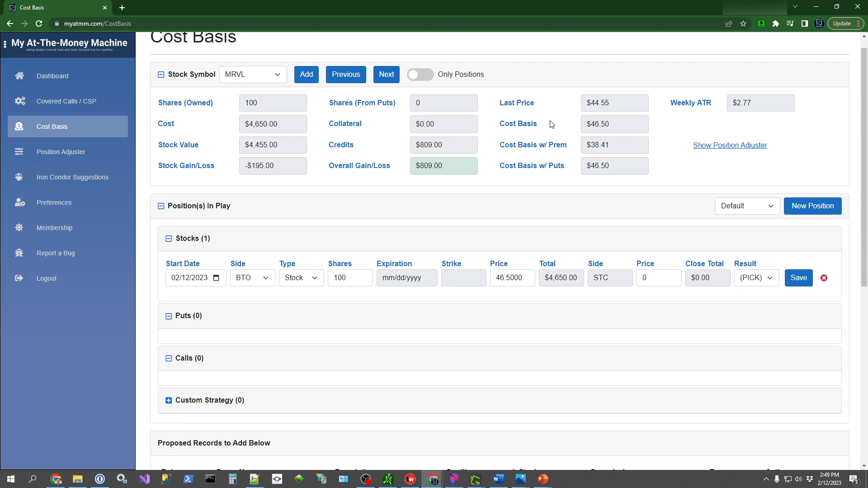
pyautogui.moveTo(500, 143); pyautogui.dragTo(571, 151)
pyautogui.click(571, 151)
pyautogui.moveTo(460, 166); pyautogui.dragTo(399, 169)
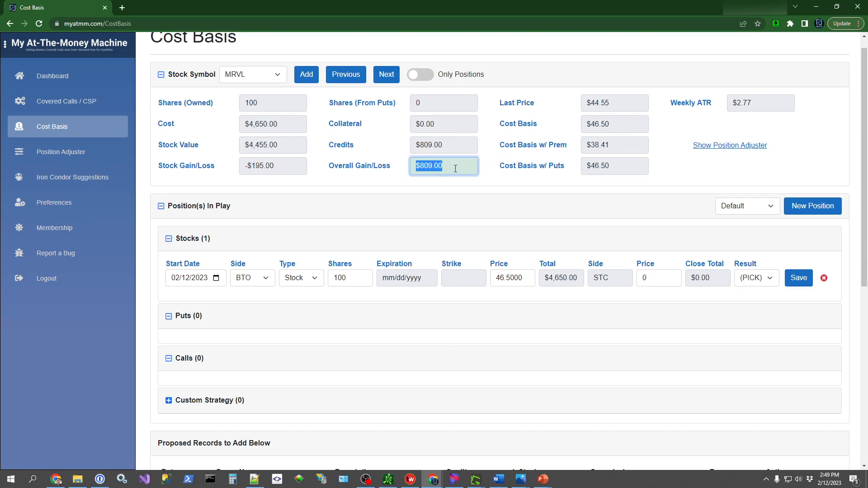
pyautogui.click(487, 168)
pyautogui.moveTo(501, 169); pyautogui.dragTo(570, 168)
pyautogui.click(568, 167)
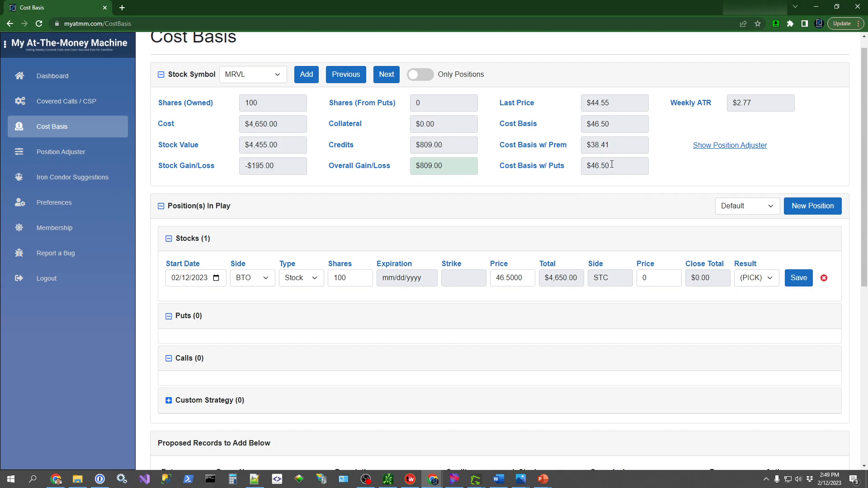
pyautogui.moveTo(611, 166); pyautogui.dragTo(582, 170)
pyautogui.moveTo(606, 130); pyautogui.dragTo(594, 125)
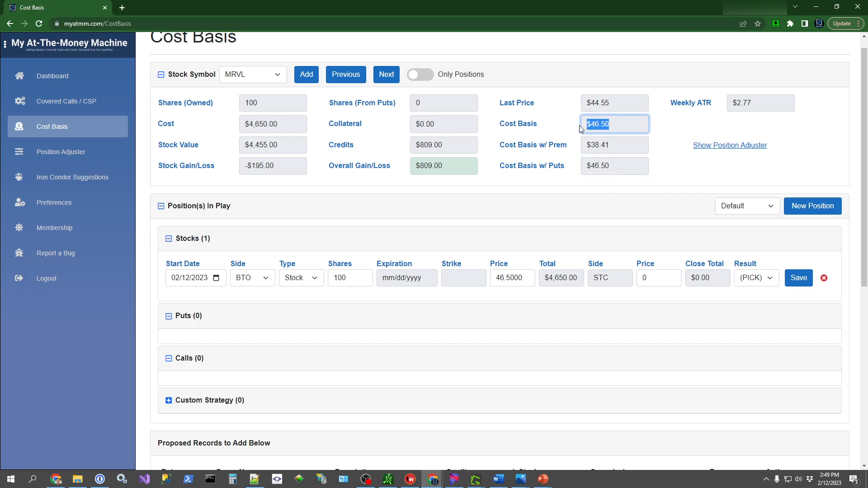
pyautogui.click(562, 177)
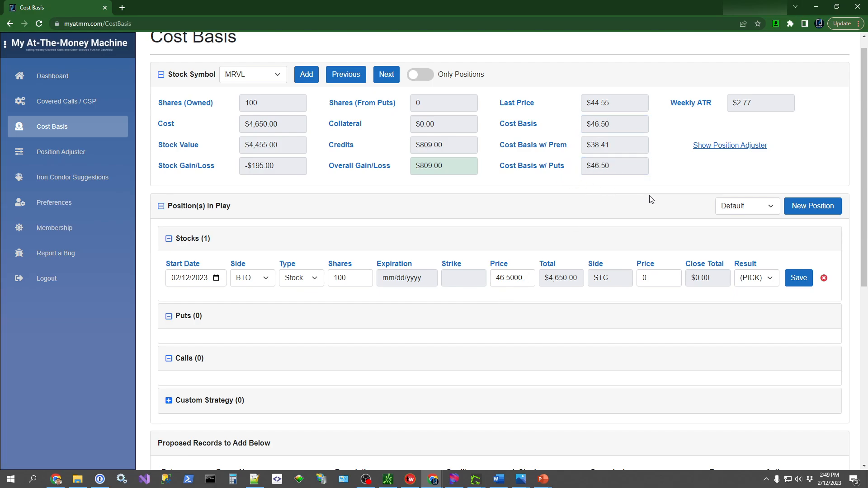
# Step: Add two new draft positions for MRVL and set the side of both to STO
pyautogui.click(805, 208)
pyautogui.click(806, 208)
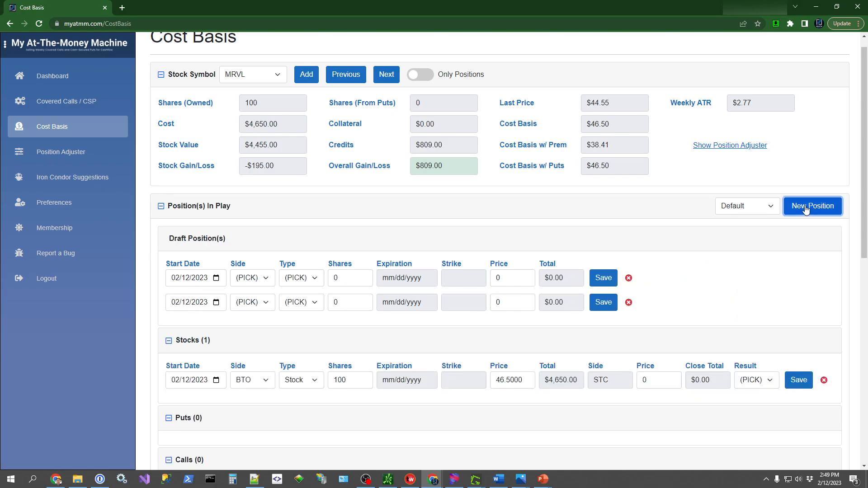
pyautogui.click(264, 282)
pyautogui.click(263, 300)
pyautogui.click(265, 306)
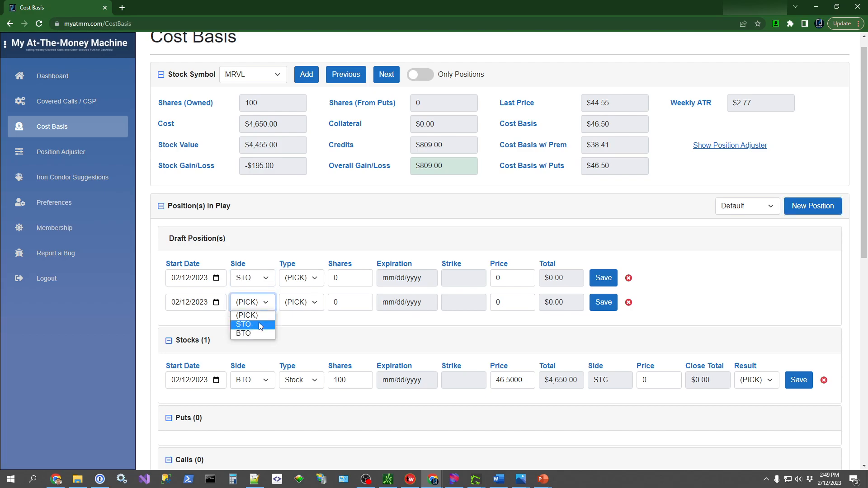
pyautogui.click(261, 331)
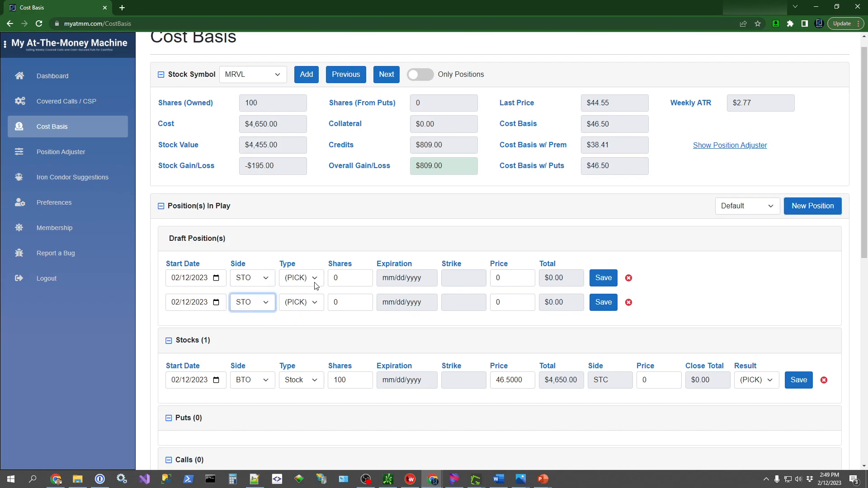
# Step: Make the first draft position a Call and the second a Put, with 1 contract each
pyautogui.click(316, 281)
pyautogui.click(304, 310)
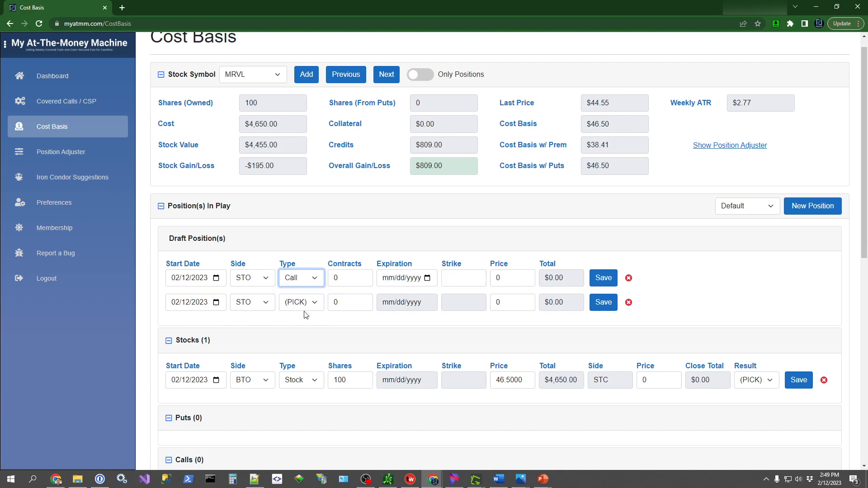
pyautogui.click(315, 304)
pyautogui.click(300, 343)
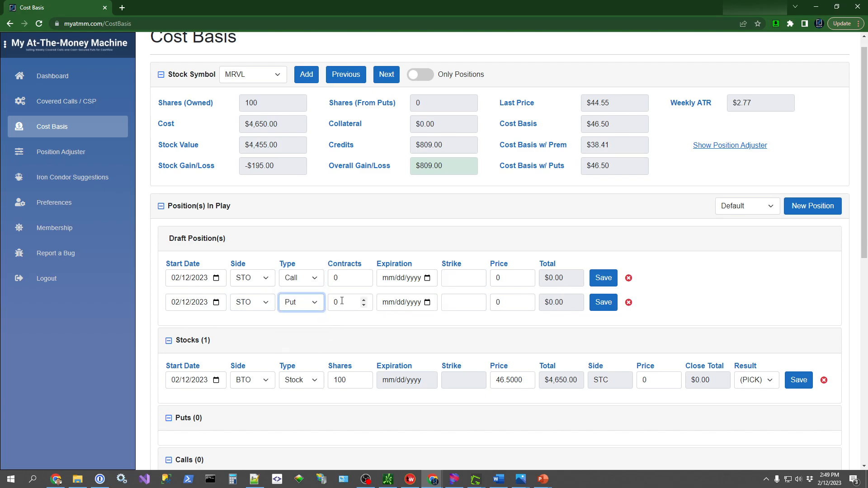
pyautogui.click(363, 275)
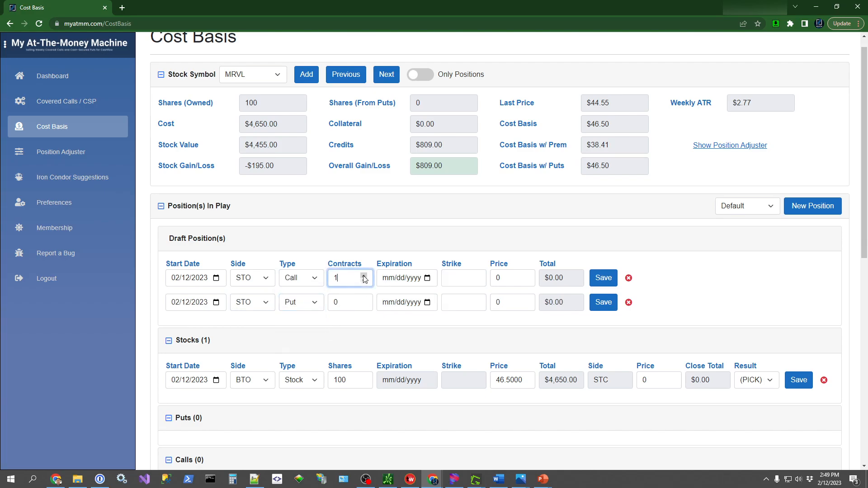
pyautogui.click(364, 300)
# Step: Set the expiration of both the draft call and the draft put to 02/17/2023
pyautogui.click(428, 278)
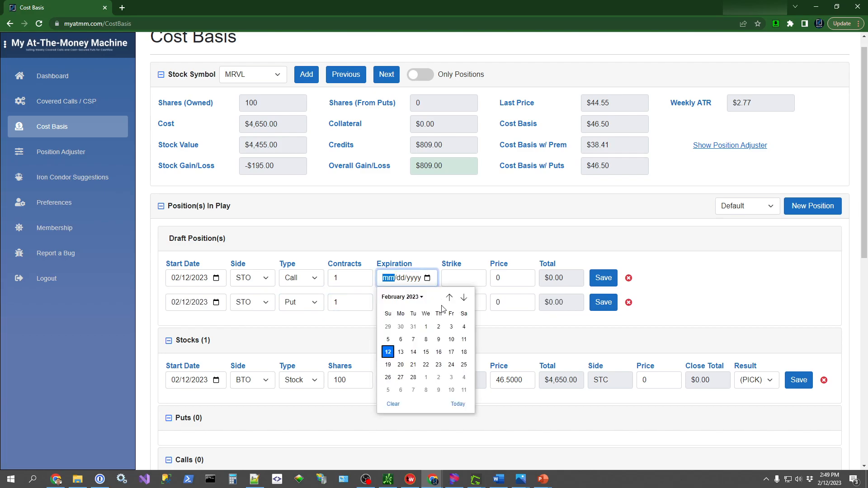
pyautogui.click(452, 351)
pyautogui.click(427, 302)
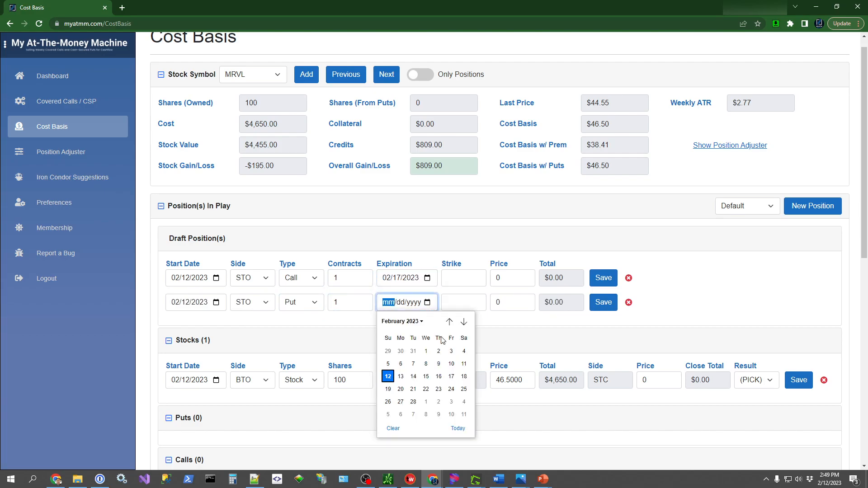
pyautogui.click(451, 376)
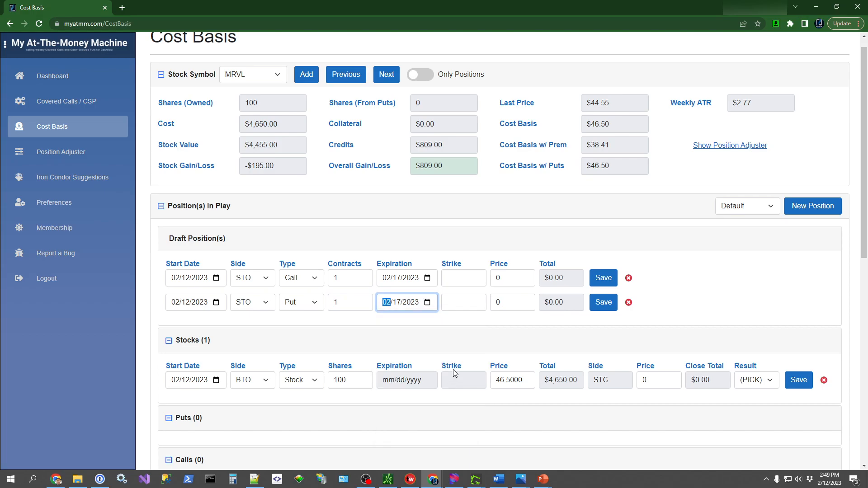
# Step: Set the draft call's strike to 46.5 and its price to 1.05
pyautogui.click(454, 276)
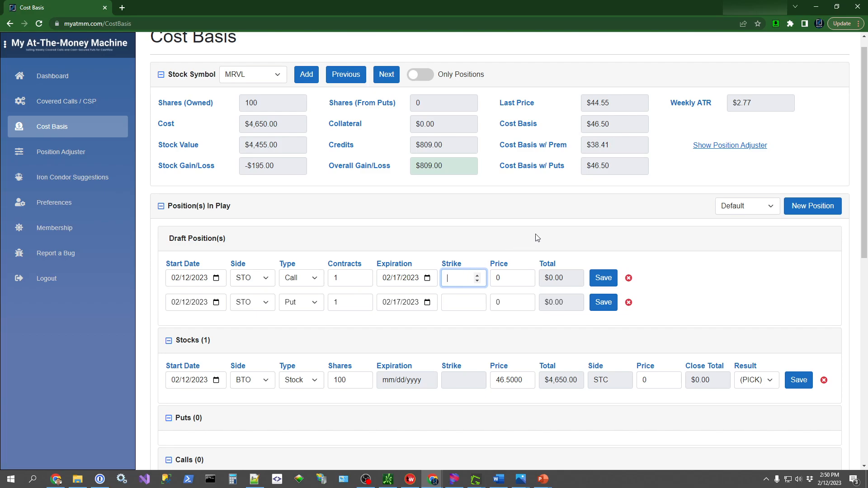
pyautogui.write('46.5')
pyautogui.press('Tab')
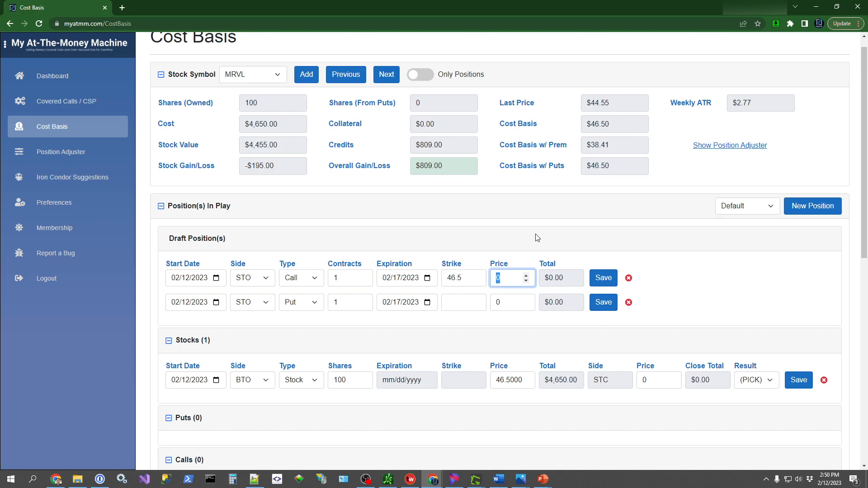
pyautogui.write('1.05')
# Step: Check MRVL's last price and set the draft put's strike to 44.5
pyautogui.click(453, 305)
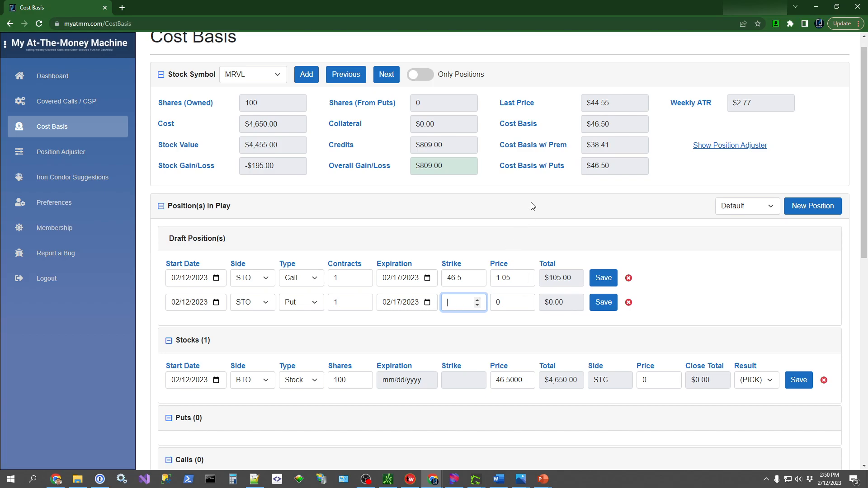
pyautogui.moveTo(613, 109); pyautogui.dragTo(582, 111)
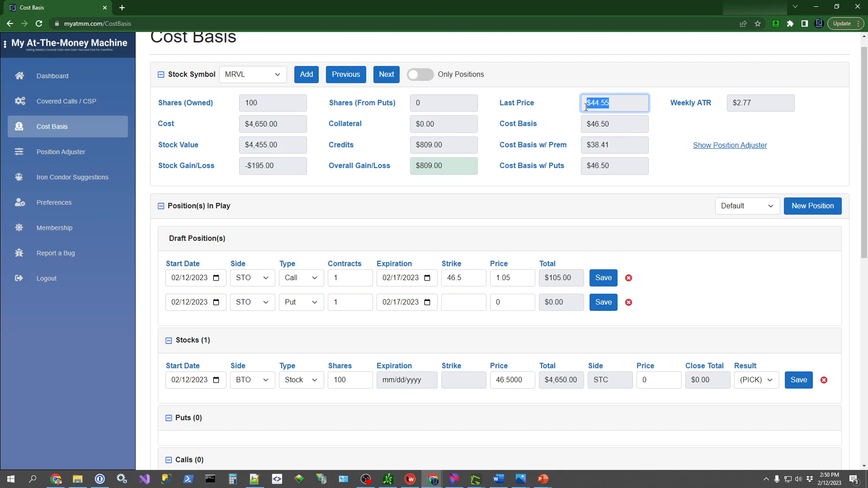
pyautogui.click(620, 104)
pyautogui.click(464, 305)
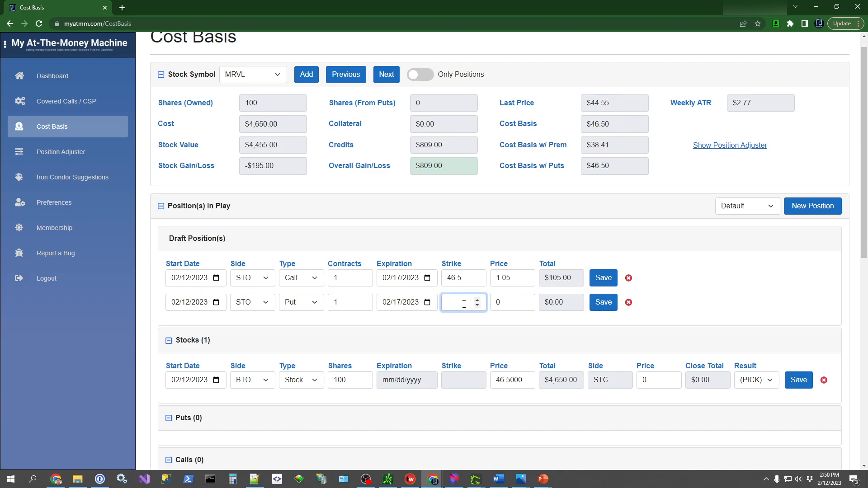
pyautogui.write('44.5')
pyautogui.press('Tab')
pyautogui.press('BackSpace')
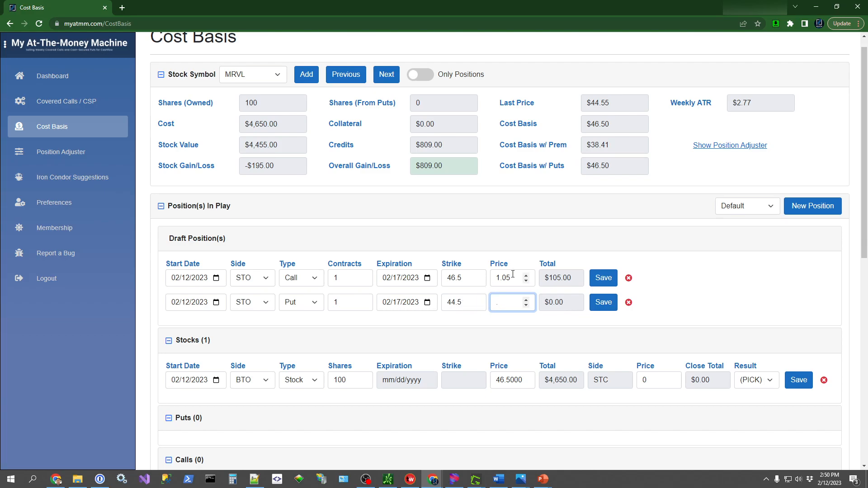
# Step: Set the draft call's price to 0.63 and the draft put's price to 1.05
pyautogui.click(497, 277)
pyautogui.write('.63')
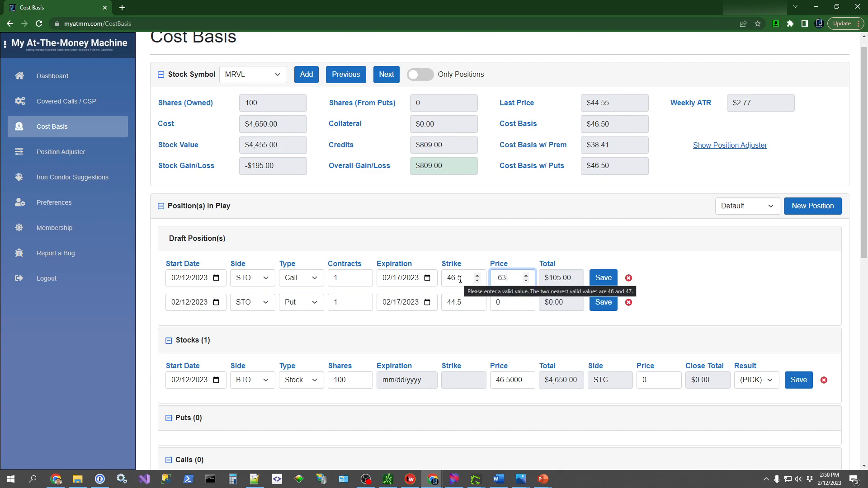
pyautogui.click(586, 104)
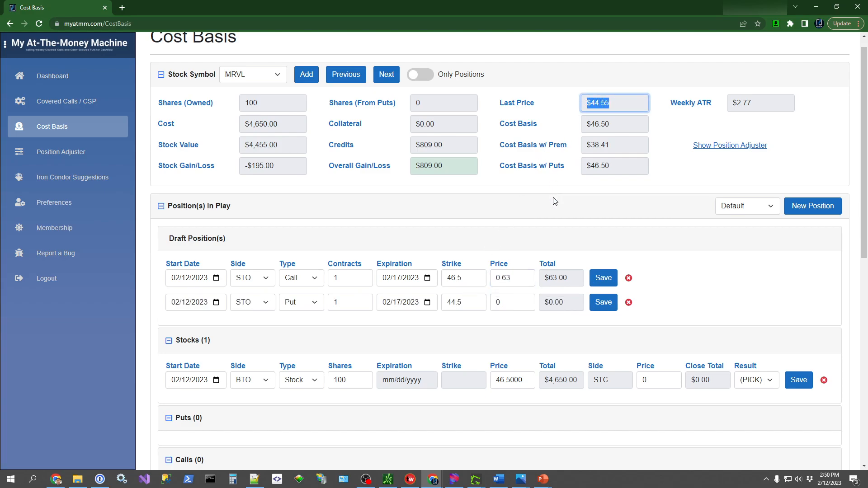
pyautogui.click(493, 307)
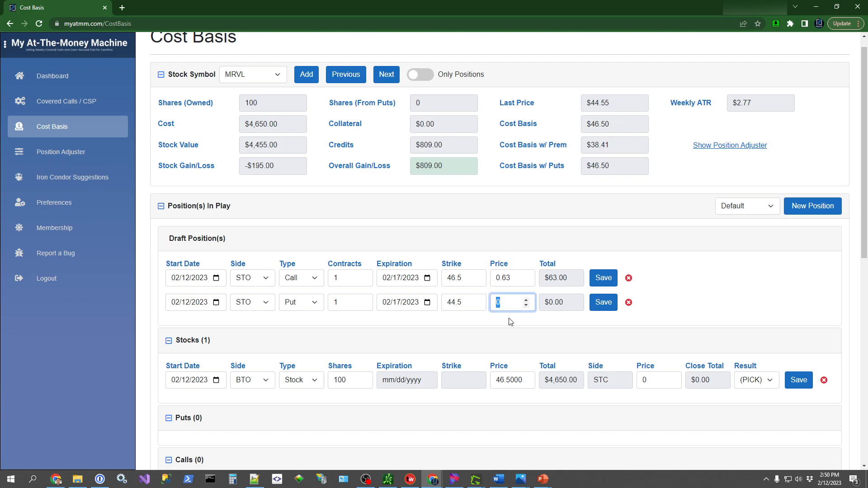
pyautogui.write('1.05')
pyautogui.press('Tab')
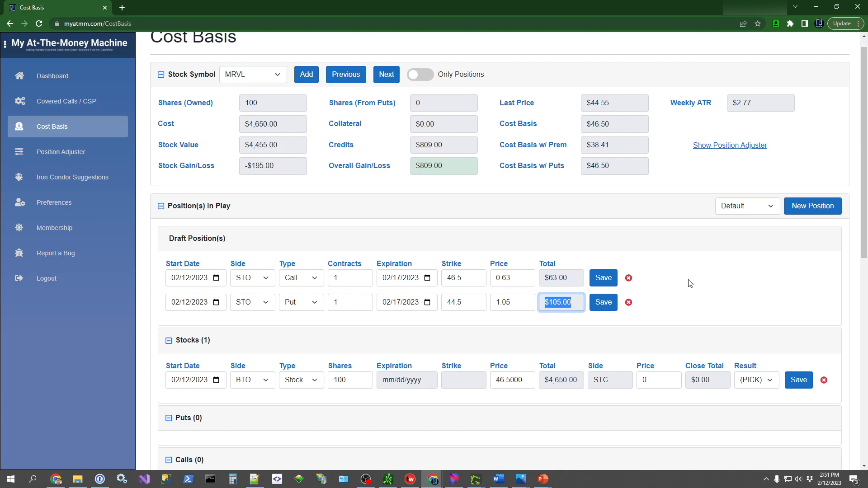
# Step: Save the draft call and the draft put as MRVL positions in play
pyautogui.scroll(-1, 690, 283)
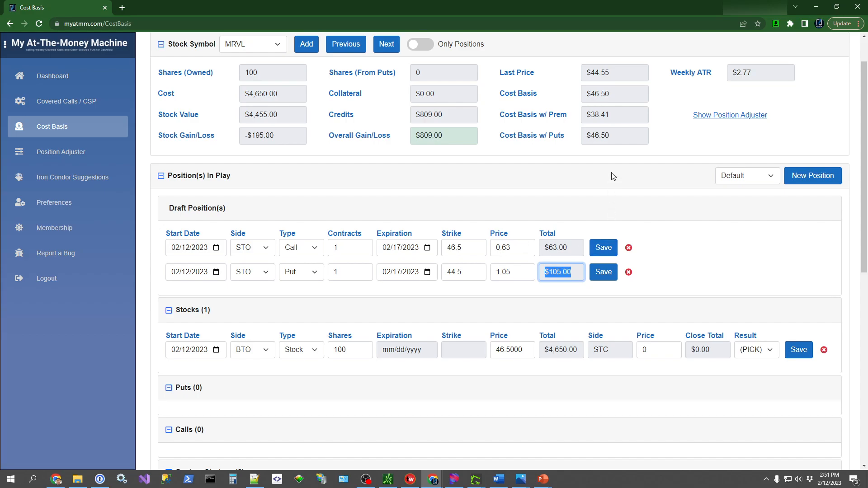
pyautogui.click(606, 248)
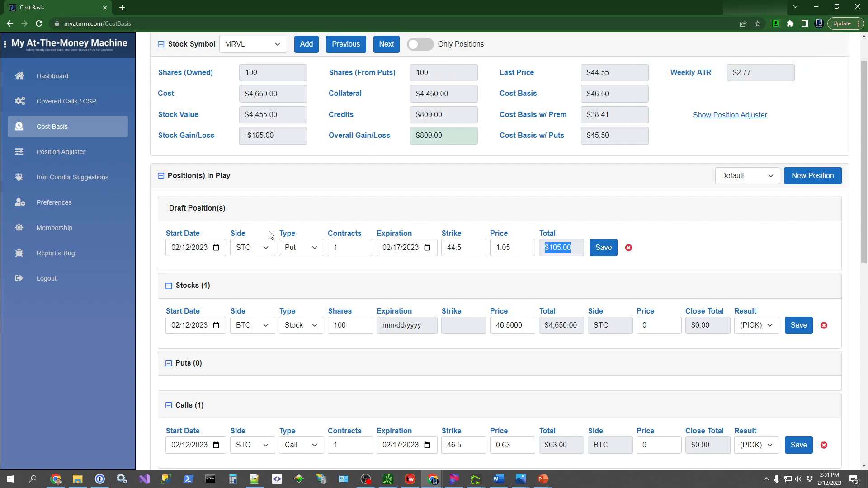
pyautogui.click(604, 255)
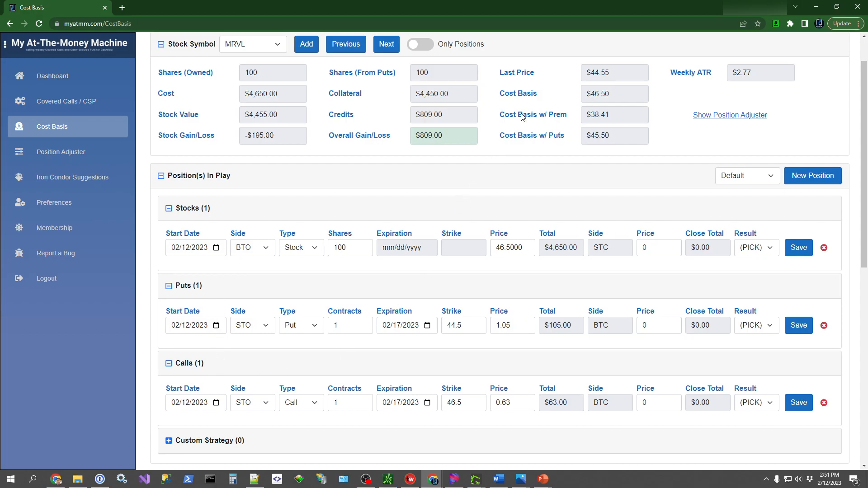
# Step: Examine MRVL's shares from puts, collateral, cost basis and cost basis with puts in the summary
pyautogui.moveTo(432, 72); pyautogui.dragTo(457, 95)
pyautogui.click(413, 90)
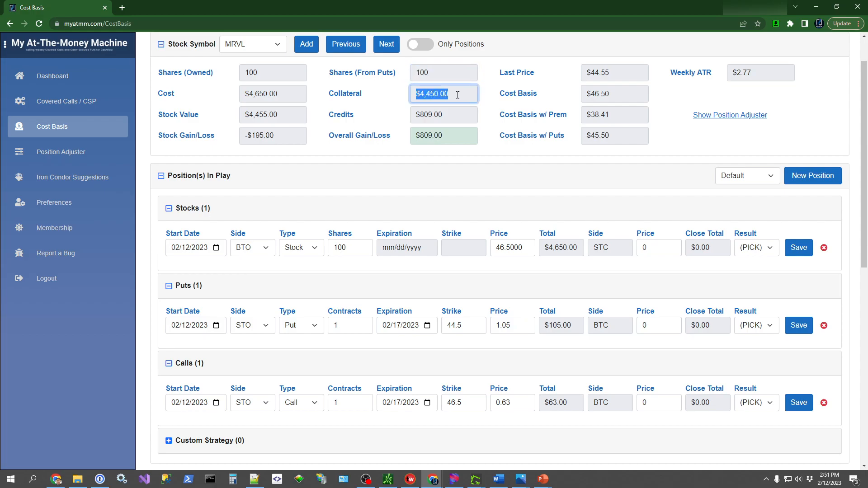
pyautogui.click(487, 97)
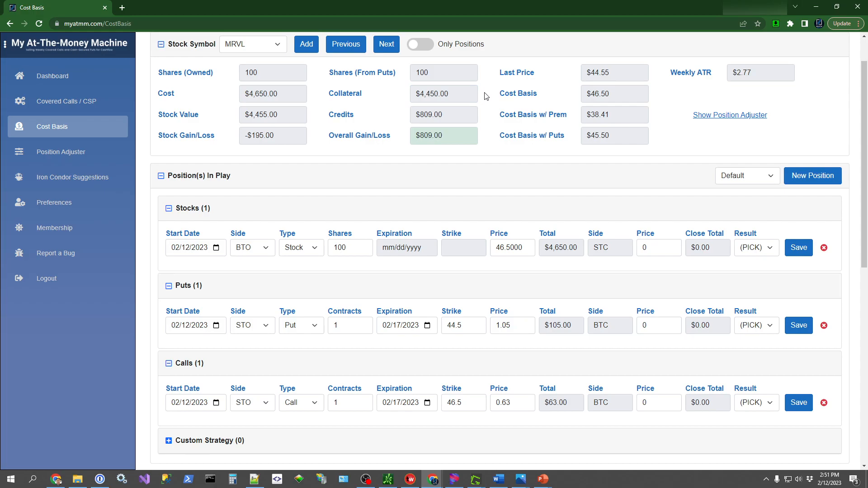
pyautogui.moveTo(611, 95); pyautogui.dragTo(583, 94)
pyautogui.click(616, 94)
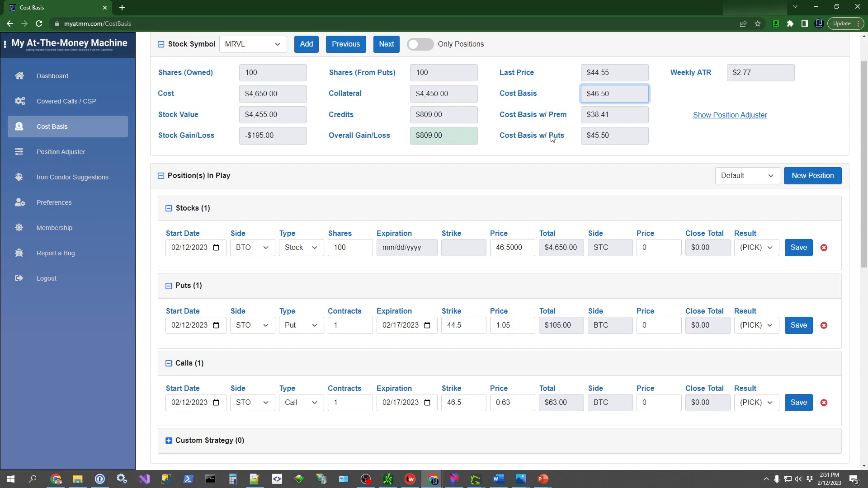
pyautogui.moveTo(613, 135); pyautogui.dragTo(540, 137)
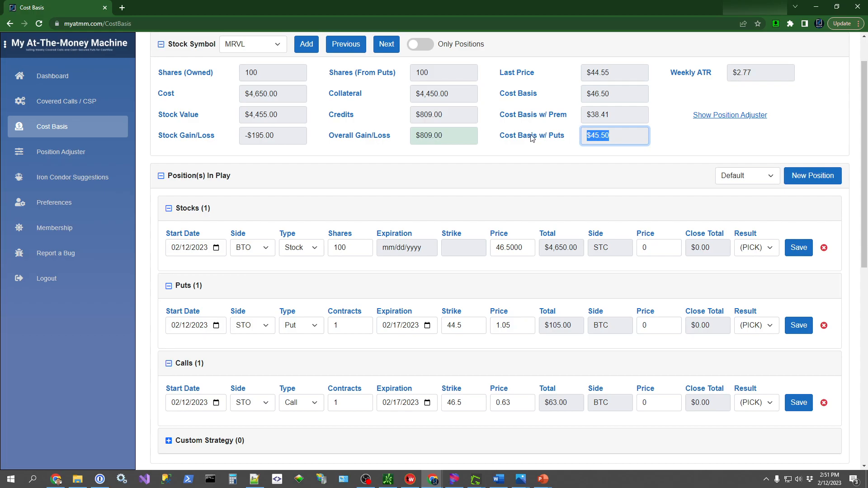
pyautogui.click(604, 139)
pyautogui.moveTo(590, 136); pyautogui.dragTo(621, 134)
pyautogui.click(620, 139)
pyautogui.moveTo(611, 136); pyautogui.dragTo(587, 151)
pyautogui.click(591, 153)
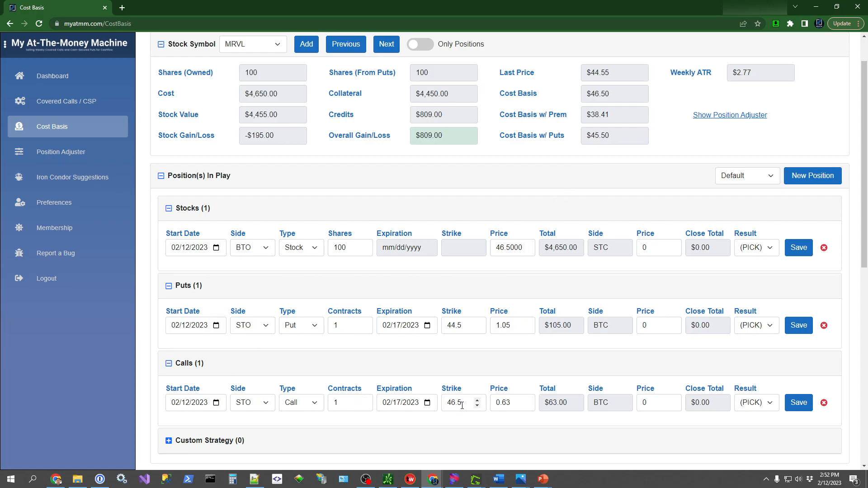
# Step: Examine MRVL's overall gain/loss in the summary and the credits in its transaction history
pyautogui.moveTo(462, 405)
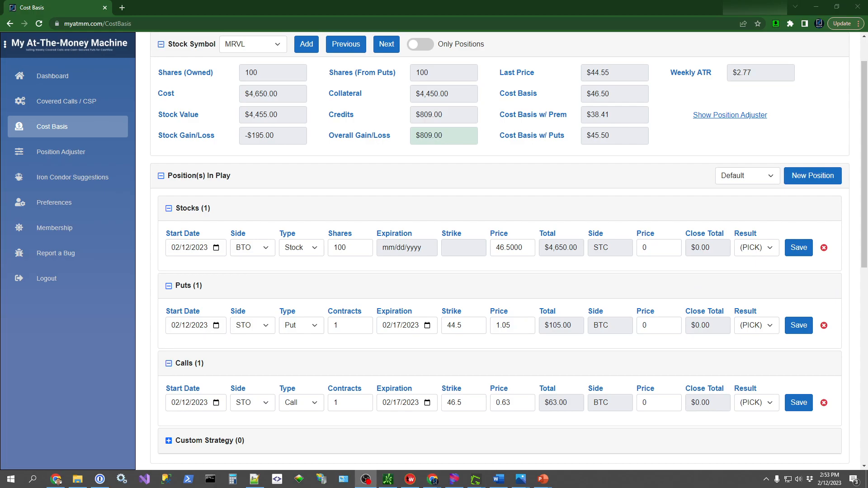
pyautogui.tripleClick(446, 139)
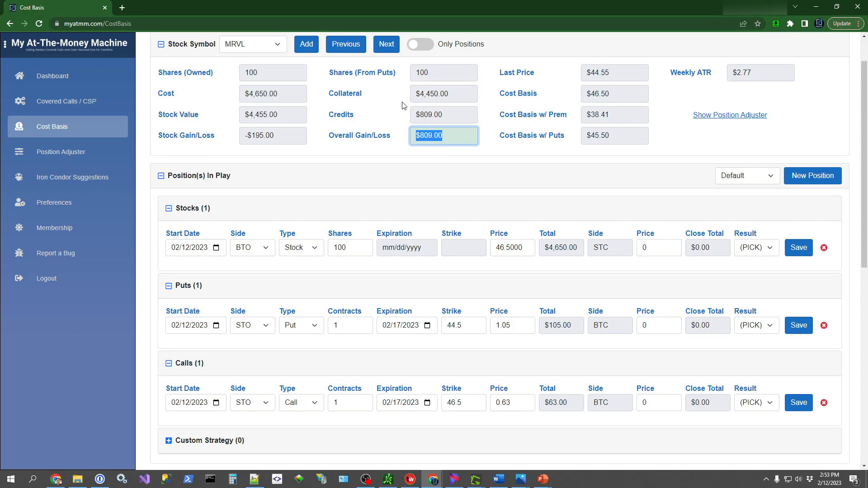
pyautogui.click(445, 158)
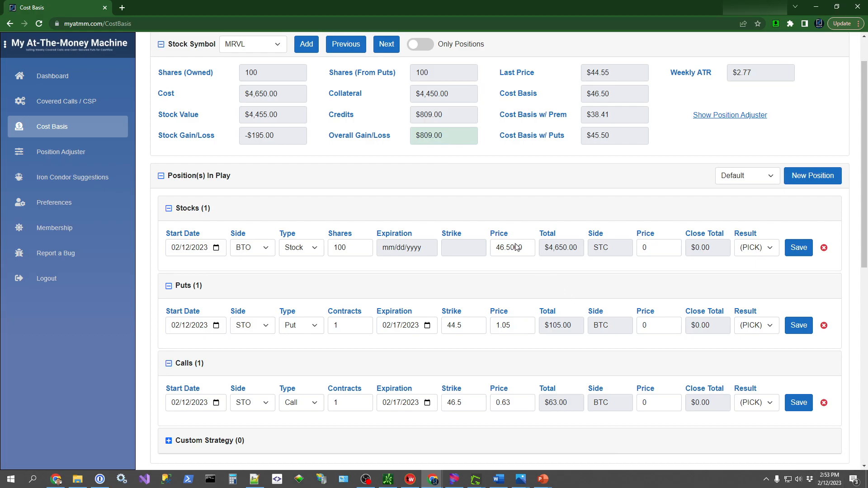
pyautogui.tripleClick(446, 136)
pyautogui.click(445, 161)
pyautogui.scroll(-1, 500, 193)
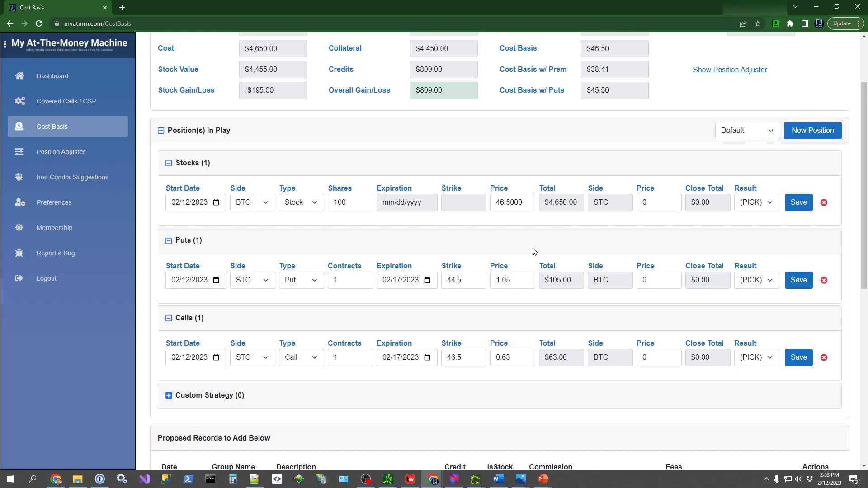
pyautogui.tripleClick(415, 92)
pyautogui.click(447, 131)
pyautogui.scroll(-3, 616, 314)
pyautogui.scroll(-5, 616, 316)
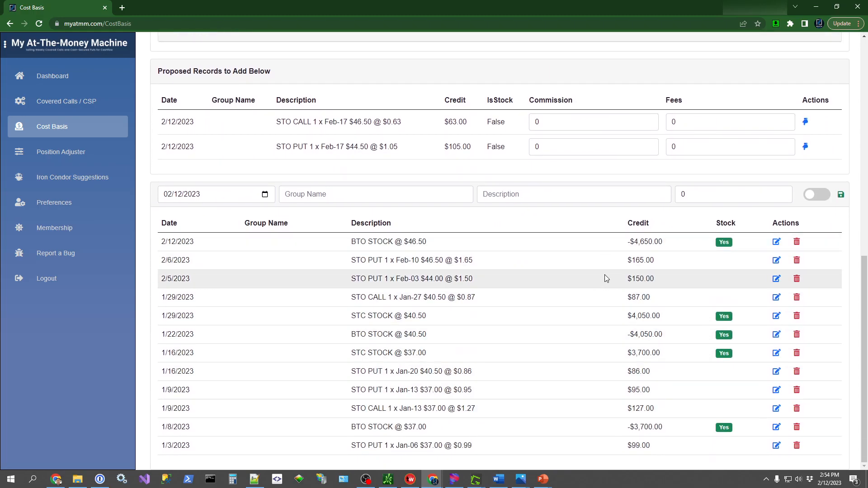
pyautogui.scroll(6, 604, 275)
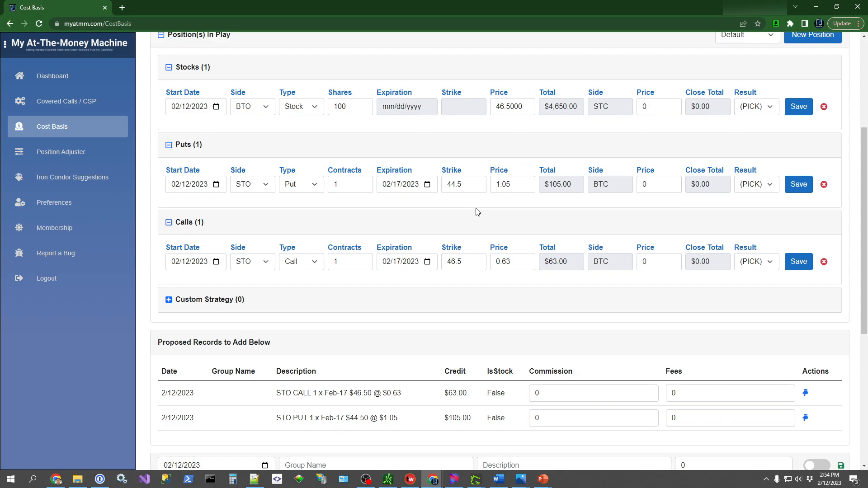
# Step: Review the put position's result options and the credits of the proposed call and put records
pyautogui.click(763, 186)
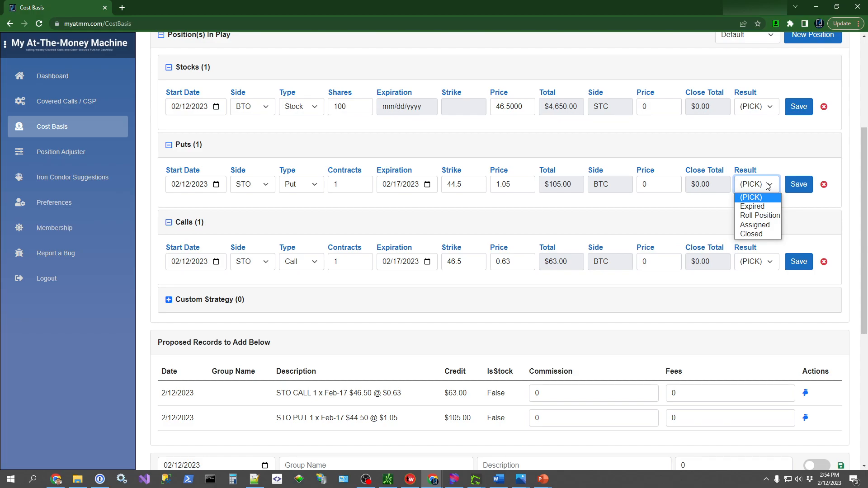
pyautogui.click(768, 187)
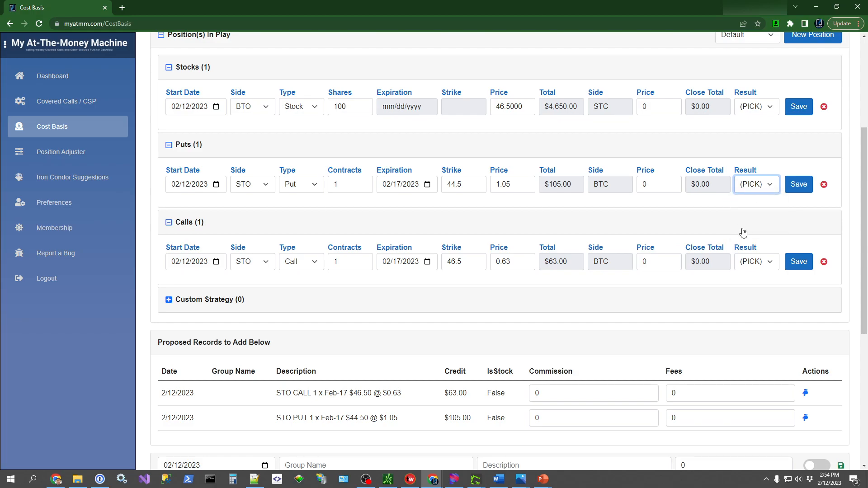
pyautogui.scroll(-3, 743, 233)
pyautogui.scroll(-2, 744, 231)
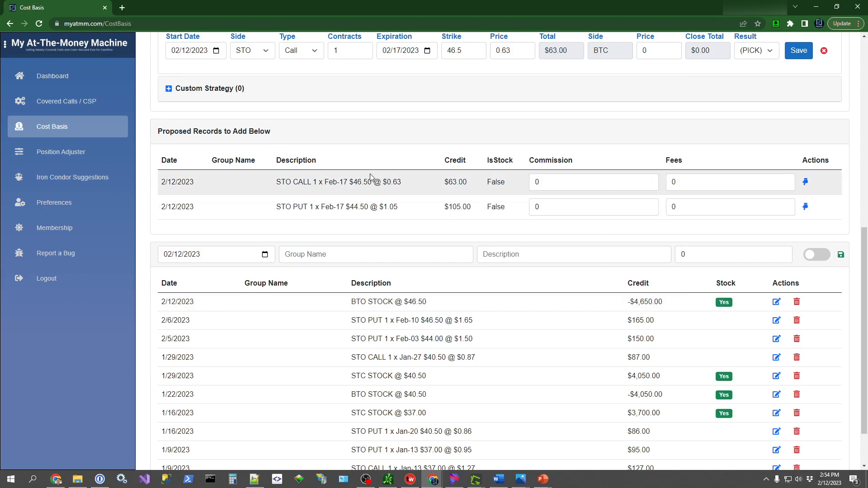
pyautogui.click(495, 253)
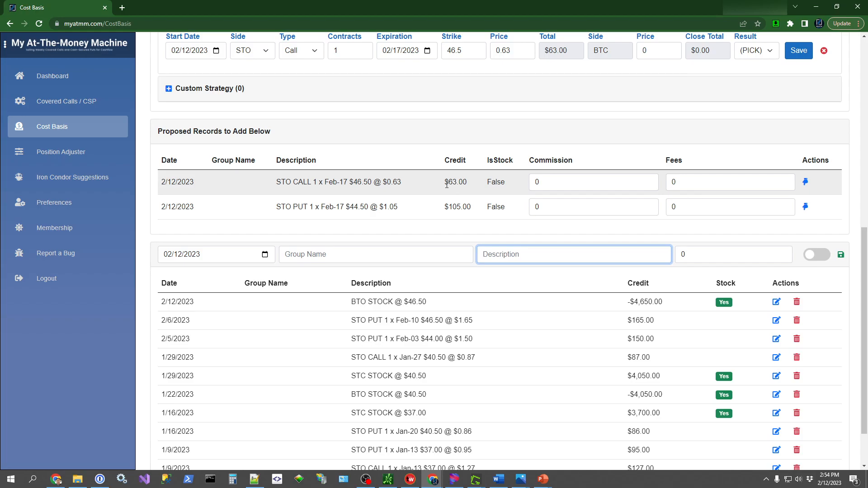
pyautogui.moveTo(446, 183); pyautogui.dragTo(481, 214)
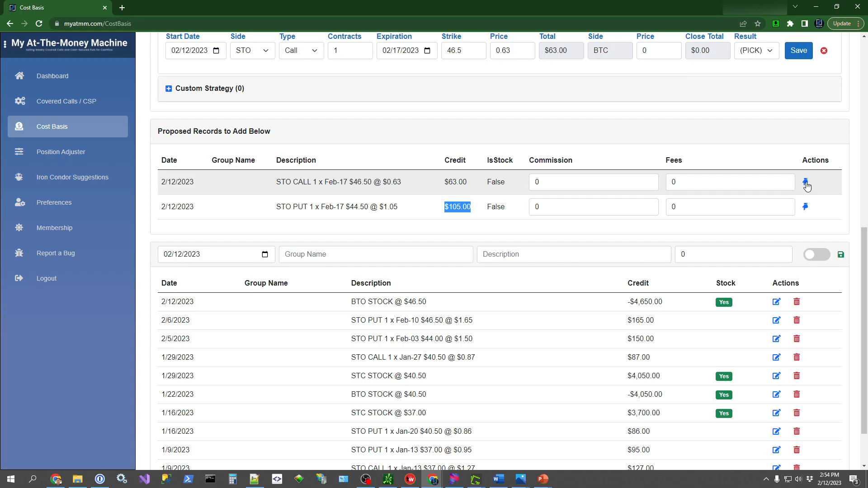
# Step: Check MRVL's overall gain/loss and cost basis with premium before adding the proposed records
pyautogui.moveTo(856, 233); pyautogui.dragTo(858, 56)
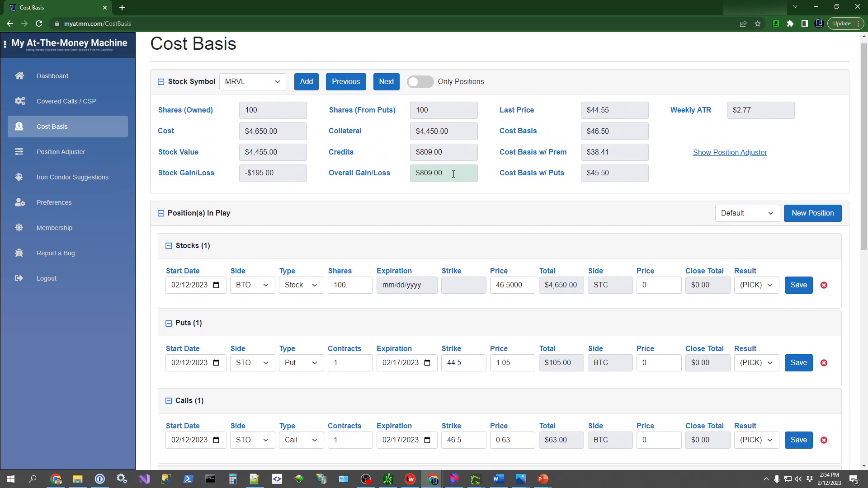
pyautogui.moveTo(455, 175); pyautogui.dragTo(411, 177)
pyautogui.click(447, 192)
pyautogui.moveTo(609, 153); pyautogui.dragTo(595, 152)
pyautogui.click(573, 218)
# Step: Add the proposed Feb-17 $46.50 call at $0.63 and Feb-17 $44.50 put at $1.05 to the transaction history
pyautogui.moveTo(864, 162); pyautogui.dragTo(867, 226)
pyautogui.scroll(-5, 867, 226)
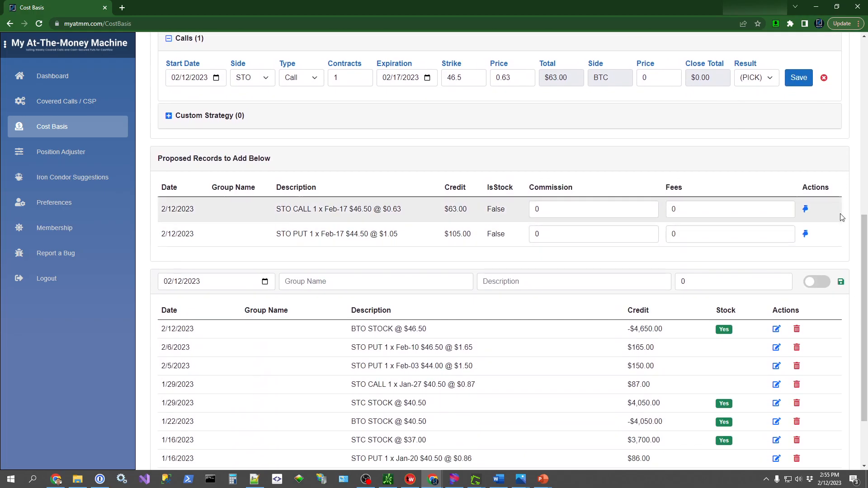
pyautogui.click(806, 209)
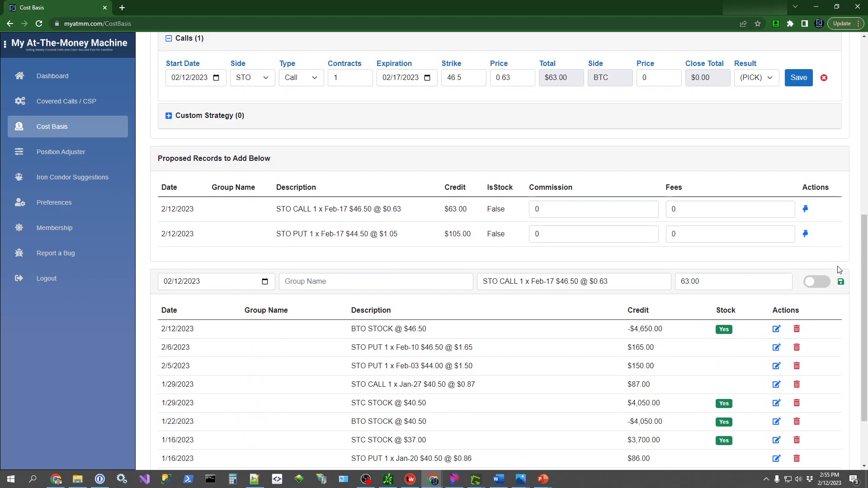
pyautogui.click(840, 282)
pyautogui.click(805, 234)
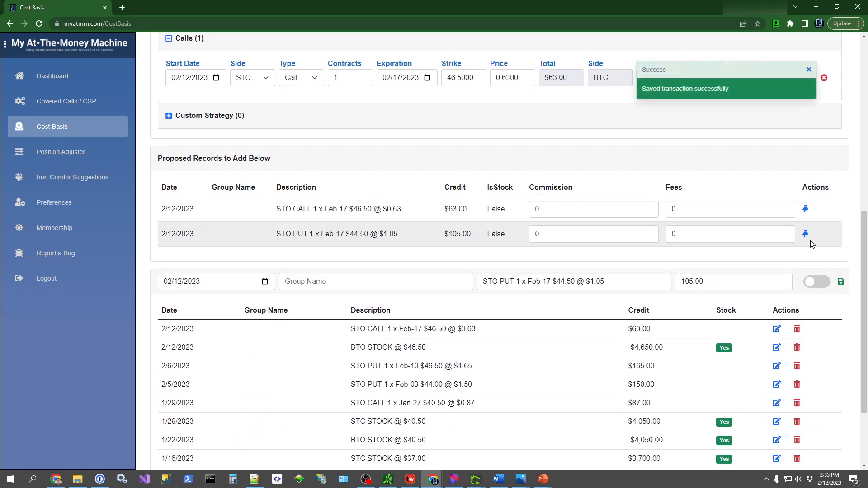
pyautogui.click(840, 282)
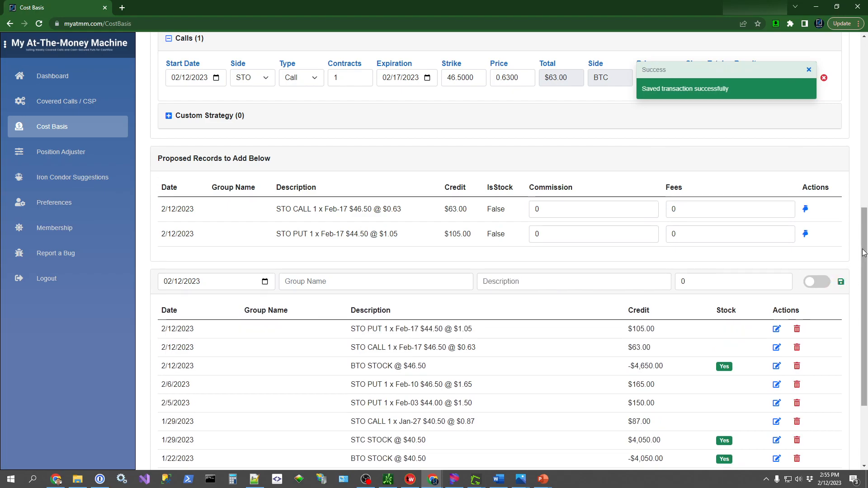
# Step: Examine MRVL's cost basis with premium and overall gain/loss with both option credits recorded
pyautogui.moveTo(865, 248); pyautogui.dragTo(864, 78)
pyautogui.moveTo(613, 160); pyautogui.dragTo(575, 162)
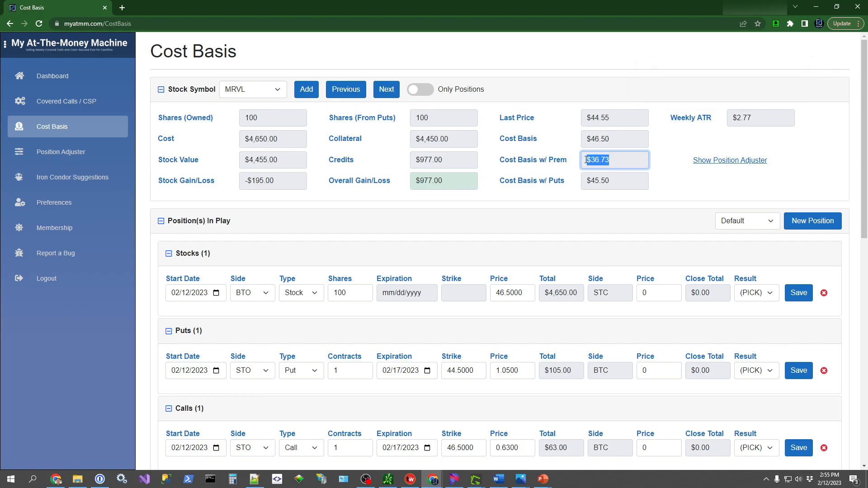
pyautogui.moveTo(583, 163); pyautogui.dragTo(623, 157)
pyautogui.moveTo(445, 181); pyautogui.dragTo(412, 180)
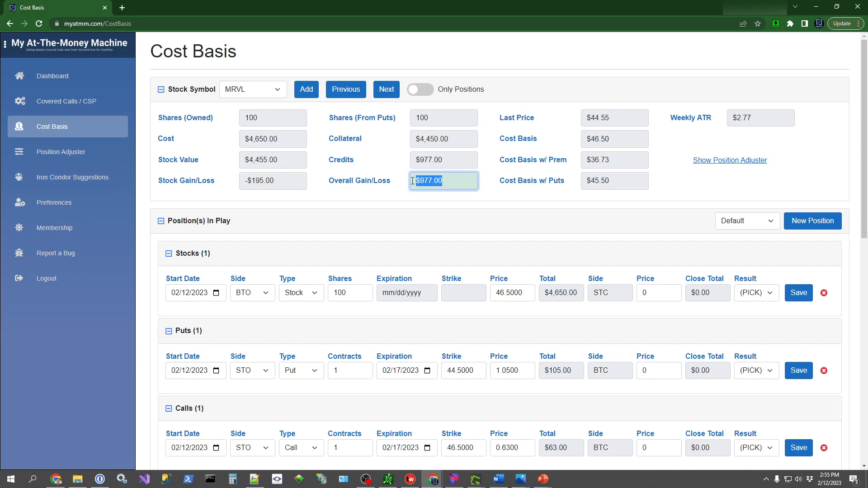
pyautogui.click(457, 209)
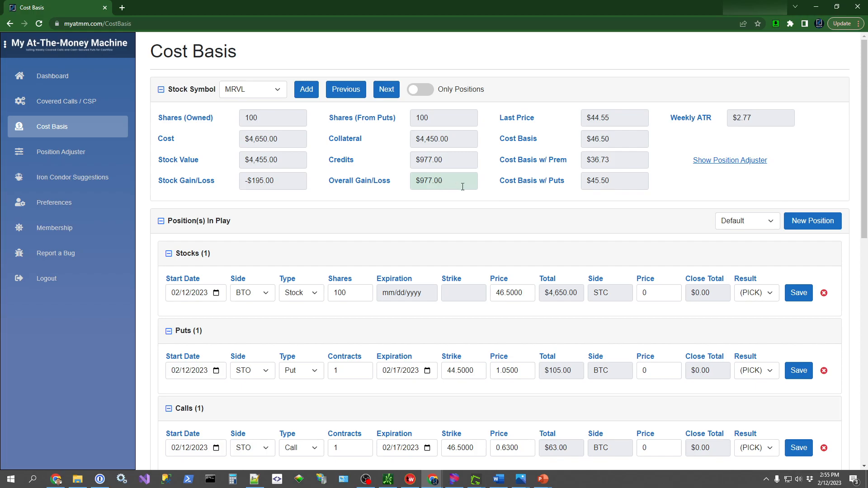
pyautogui.tripleClick(612, 161)
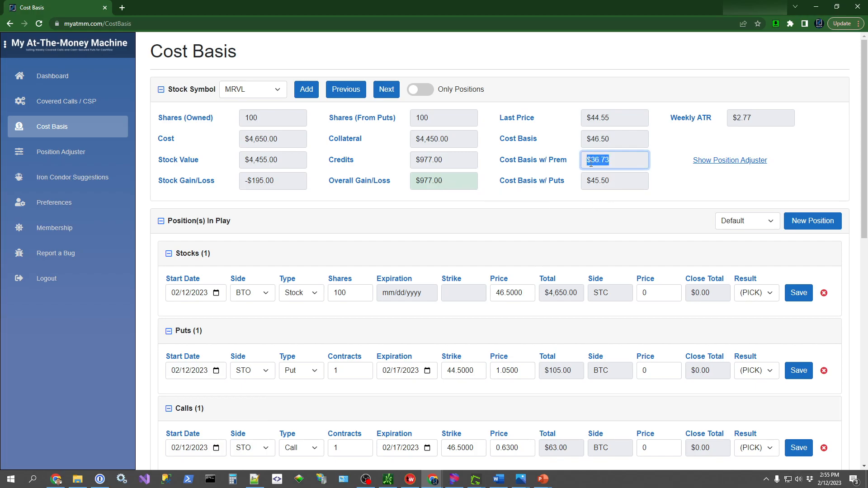
pyautogui.click(612, 162)
pyautogui.moveTo(611, 160); pyautogui.dragTo(585, 161)
pyautogui.click(412, 209)
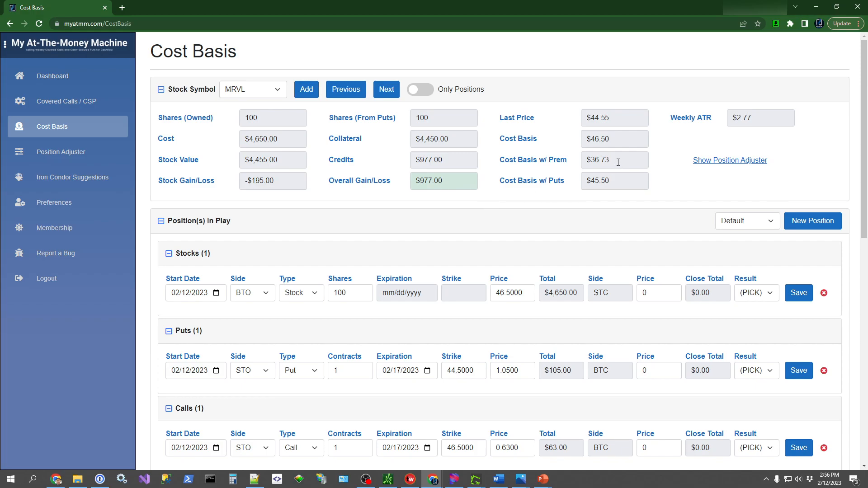
# Step: Compare MRVL's original cost basis with its cost basis with premium
pyautogui.moveTo(613, 160); pyautogui.dragTo(586, 161)
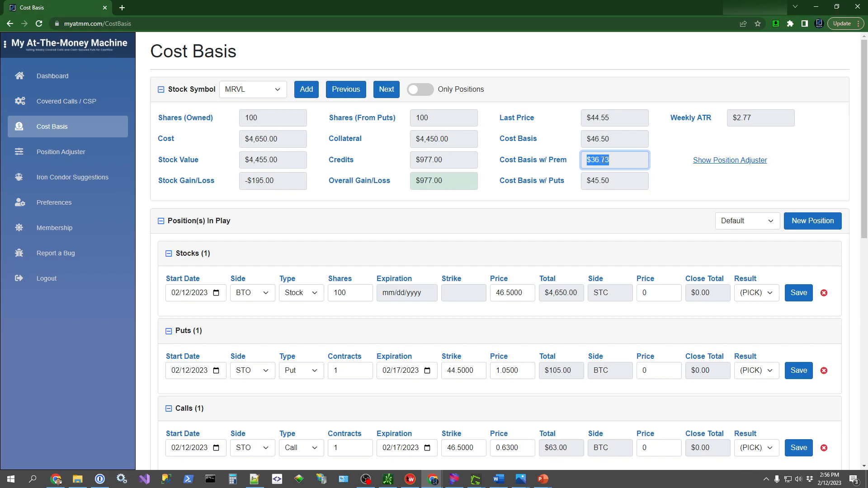
pyautogui.click(612, 160)
pyautogui.moveTo(612, 139); pyautogui.dragTo(588, 139)
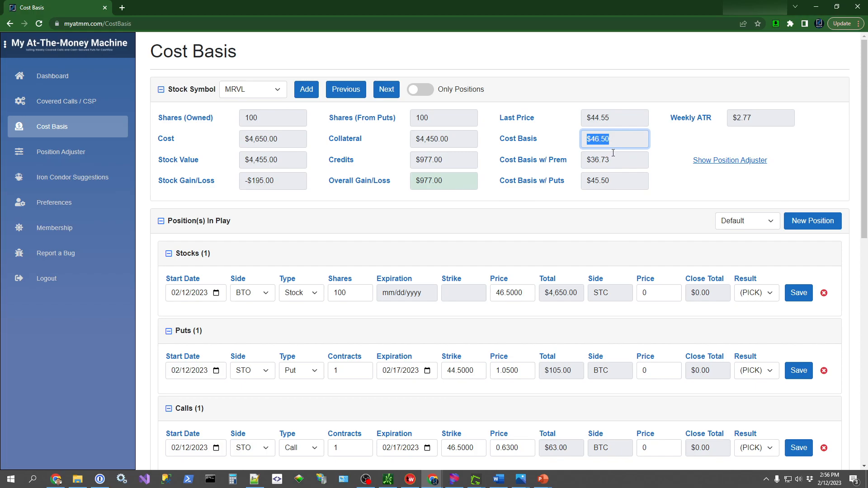
pyautogui.moveTo(612, 160); pyautogui.dragTo(575, 162)
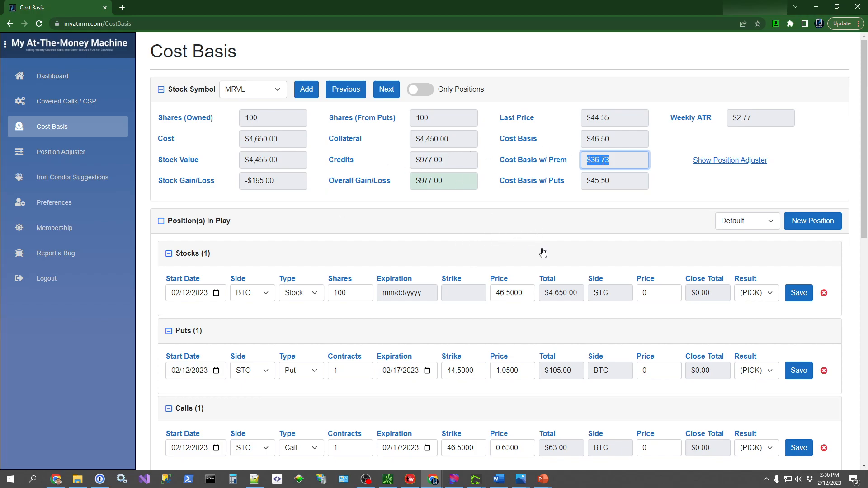
pyautogui.click(614, 160)
pyautogui.moveTo(607, 160); pyautogui.dragTo(583, 162)
pyautogui.click(612, 162)
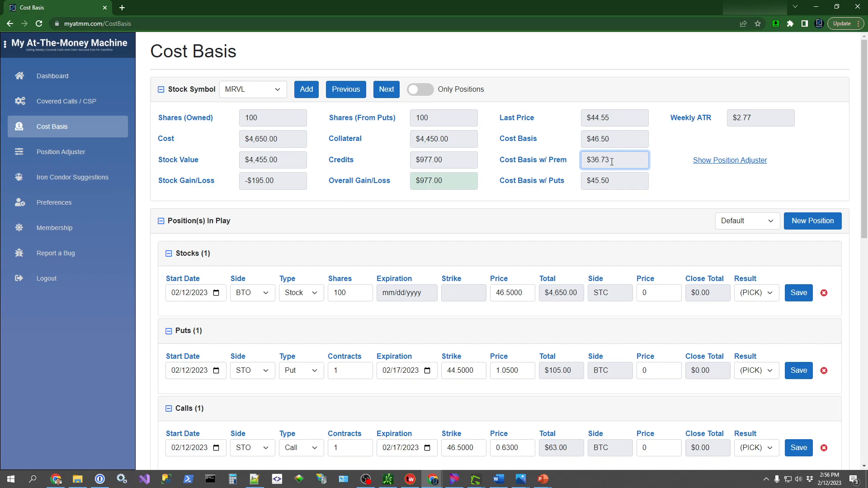